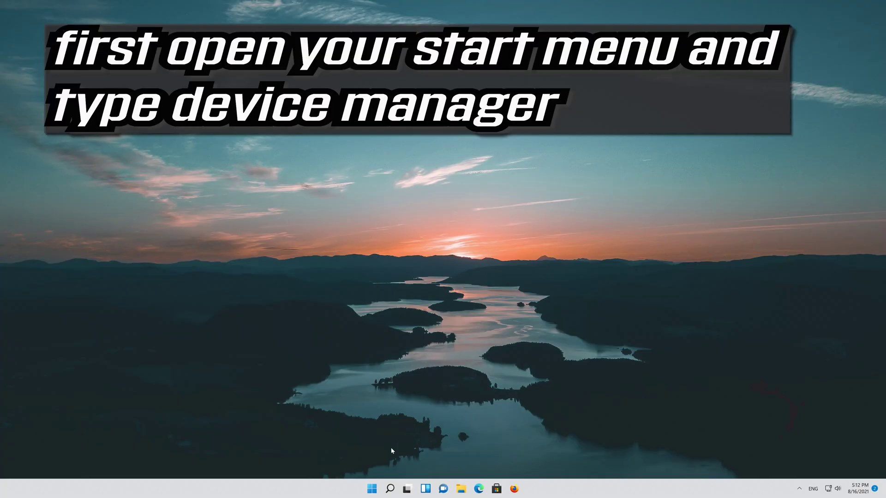
# Search the system for "device manager" and open Device Manager.
pyautogui.click(371, 490)
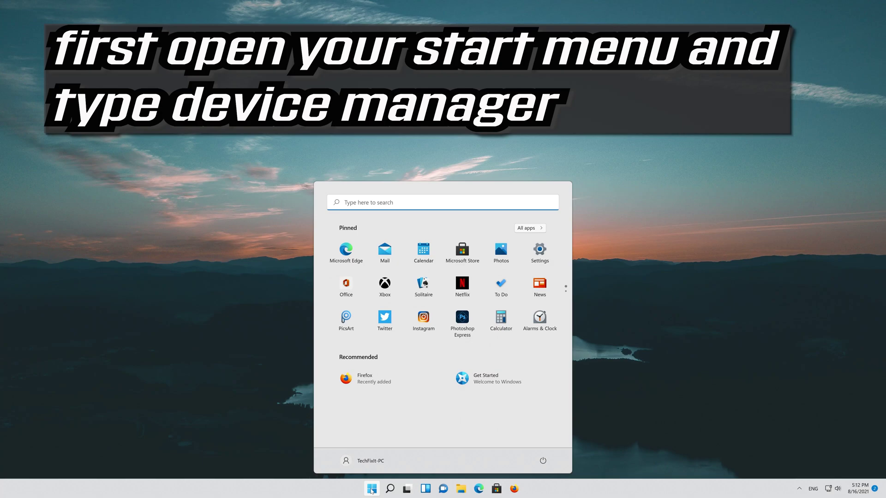
pyautogui.write('device mana')
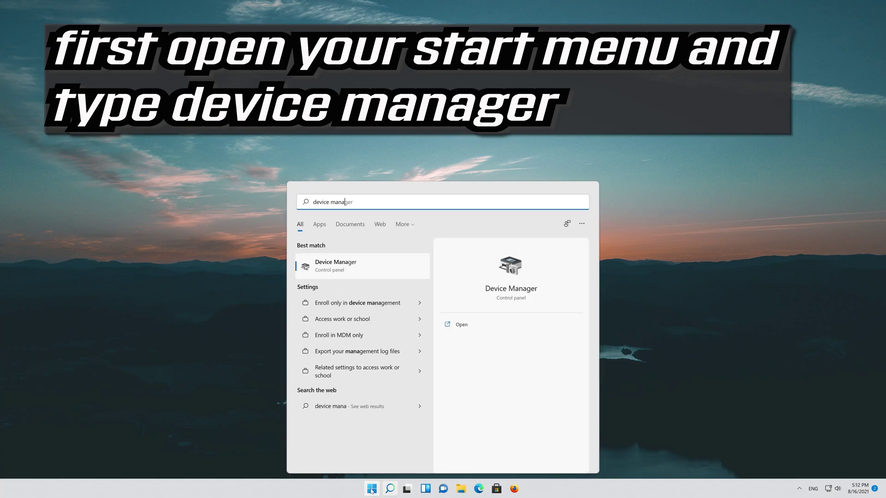
pyautogui.write('ger')
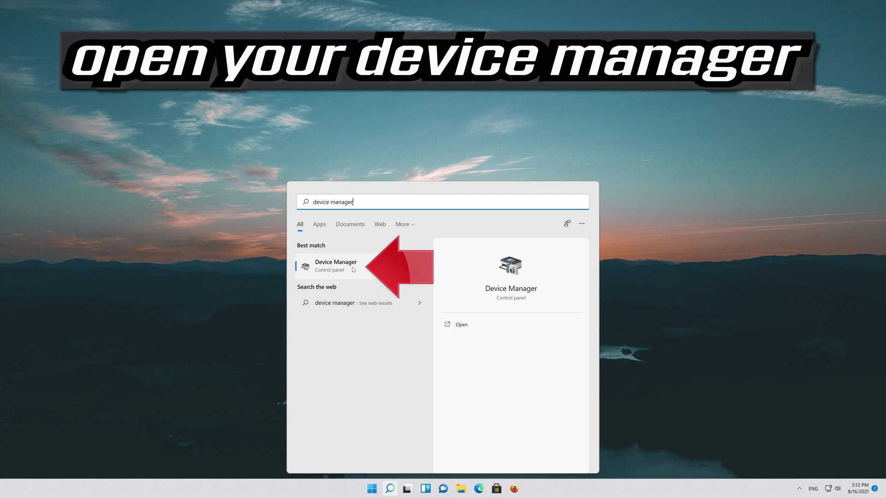
pyautogui.click(354, 270)
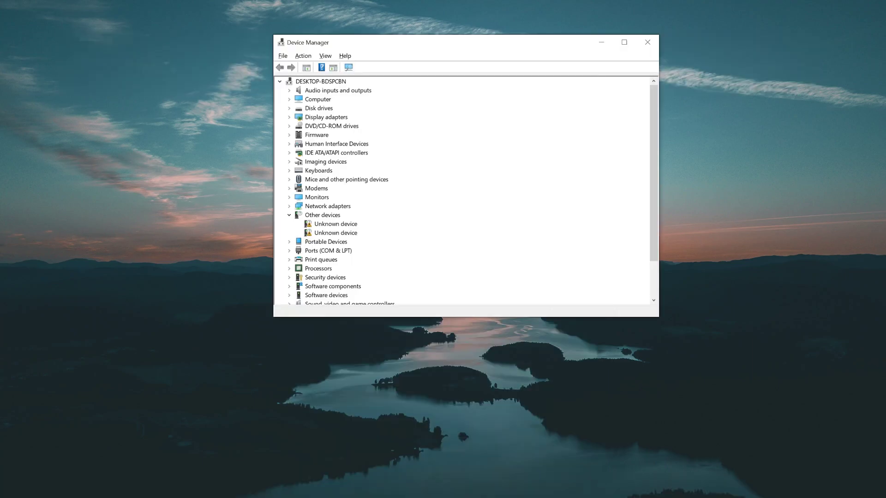
# Open the properties of the NVIDIA GeForce RTX 3080 Ti display adapter and show its driver settings.
pyautogui.click(290, 118)
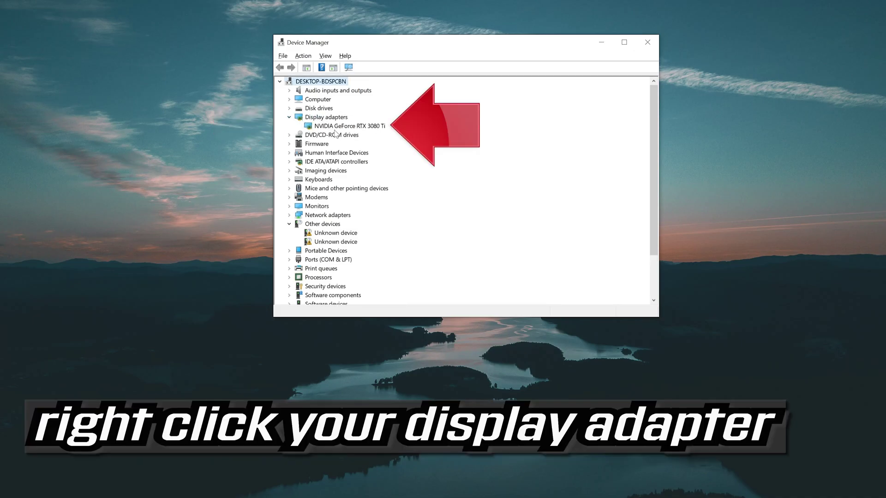
pyautogui.rightClick(369, 128)
pyautogui.rightClick(370, 129)
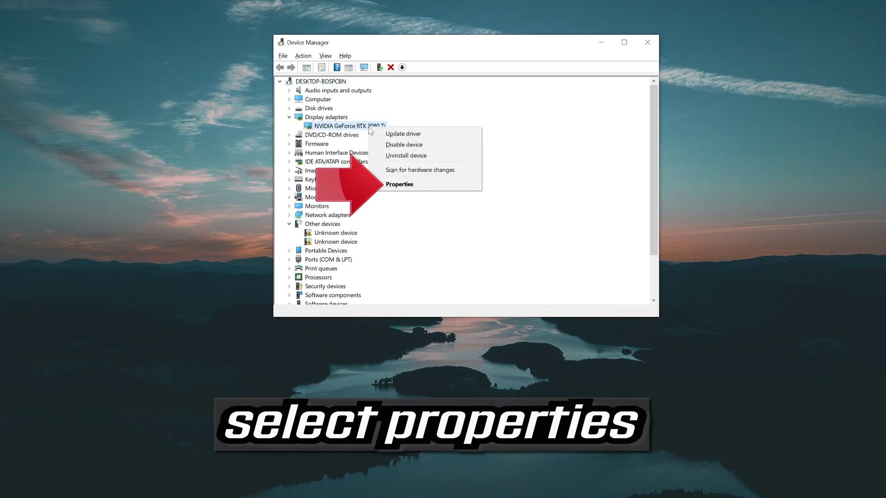
pyautogui.click(423, 185)
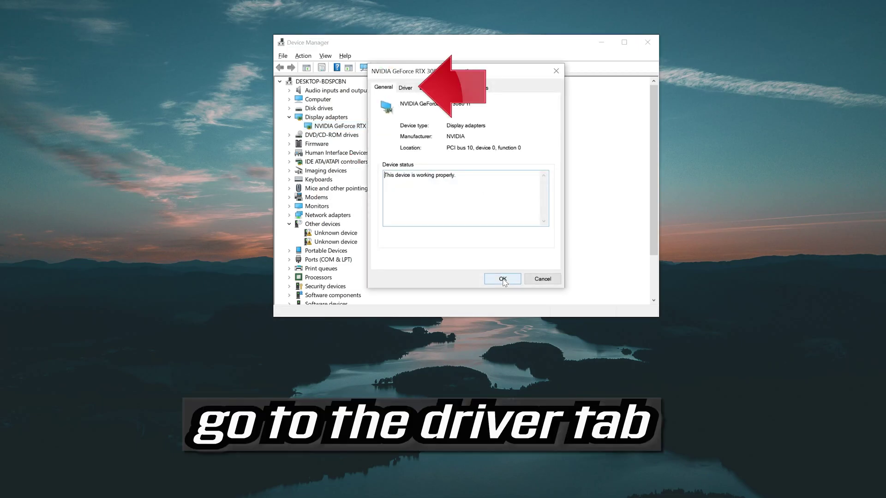
pyautogui.click(406, 88)
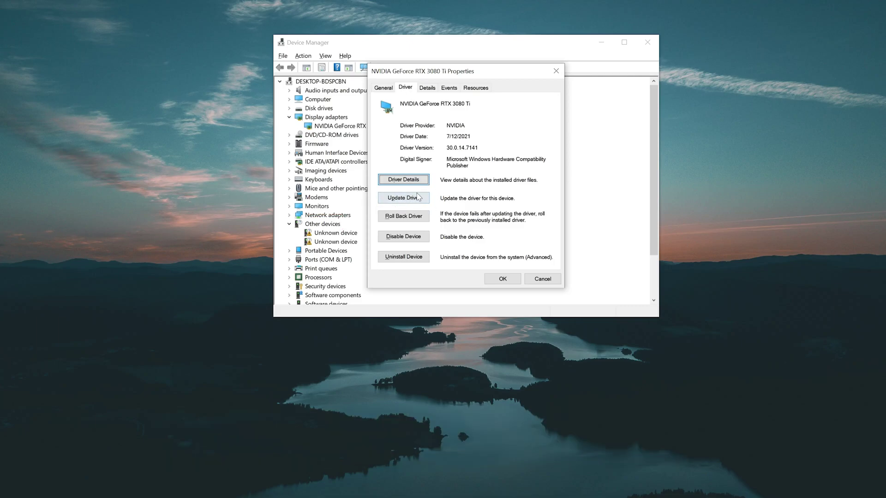
# Run an automatic driver update search for the NVIDIA GeForce RTX 3080 Ti, and close its properties and Device Manager.
pyautogui.click(391, 198)
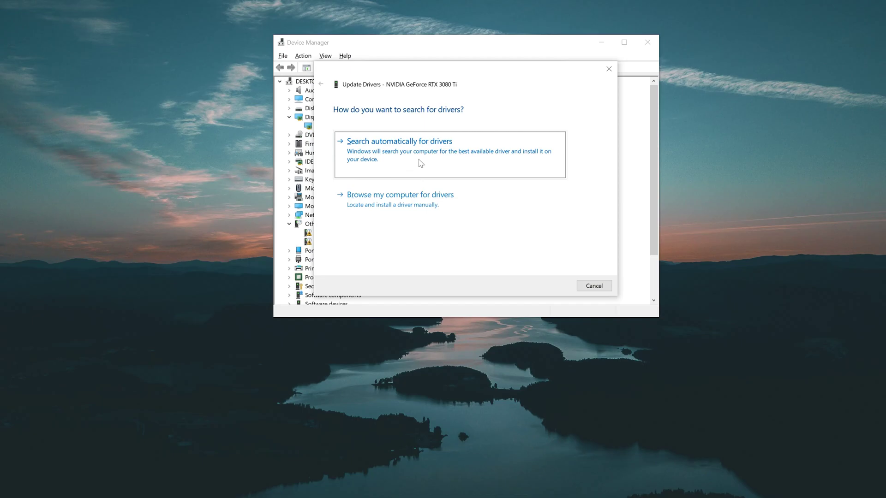
pyautogui.click(420, 164)
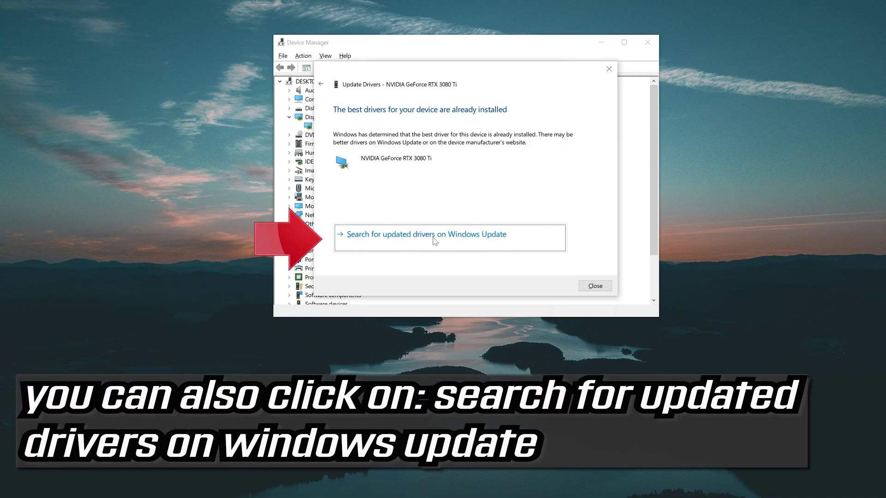
pyautogui.click(587, 287)
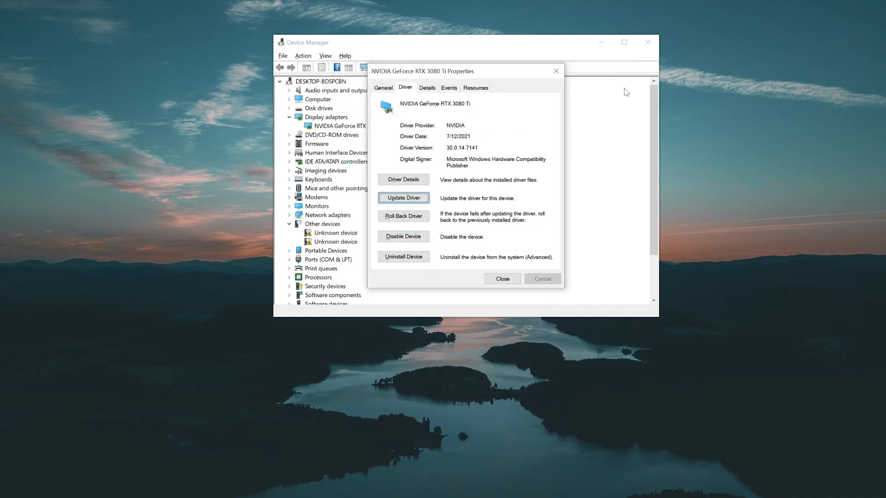
pyautogui.click(556, 72)
pyautogui.click(647, 47)
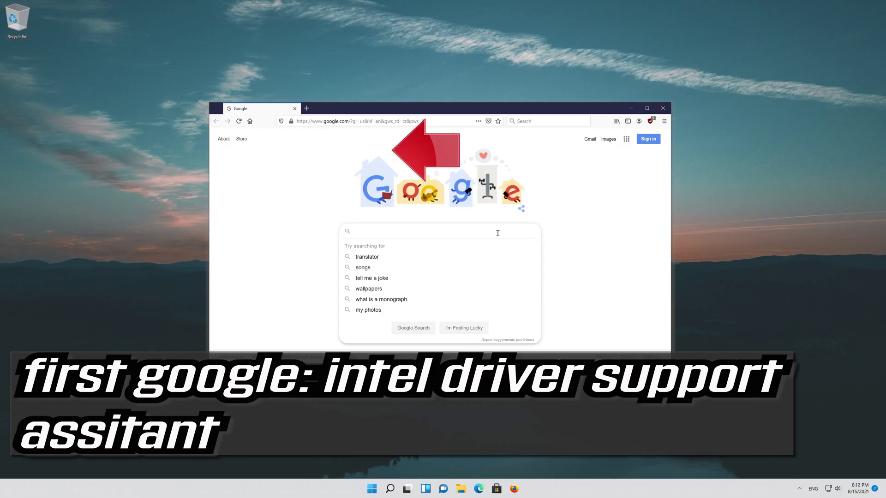
# Search Google for "intel driver support assistant" and open Intel's Driver & Support Assistant page.
pyautogui.write('int')
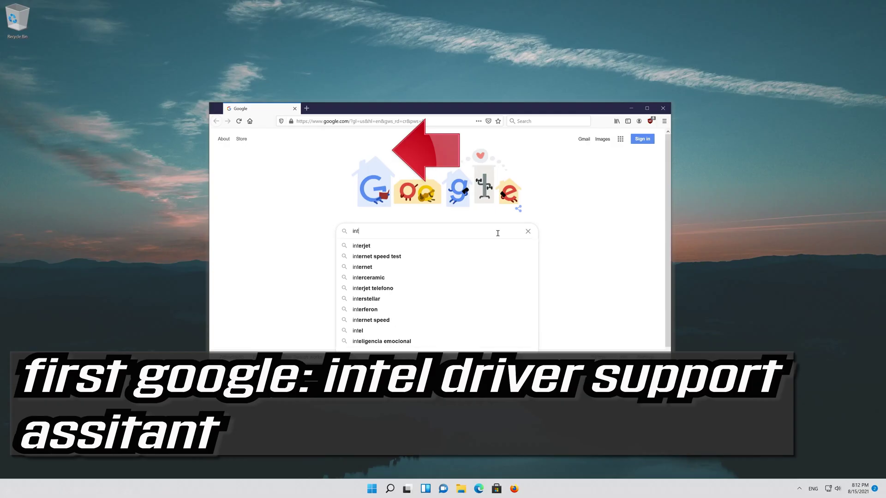
pyautogui.write('el driver')
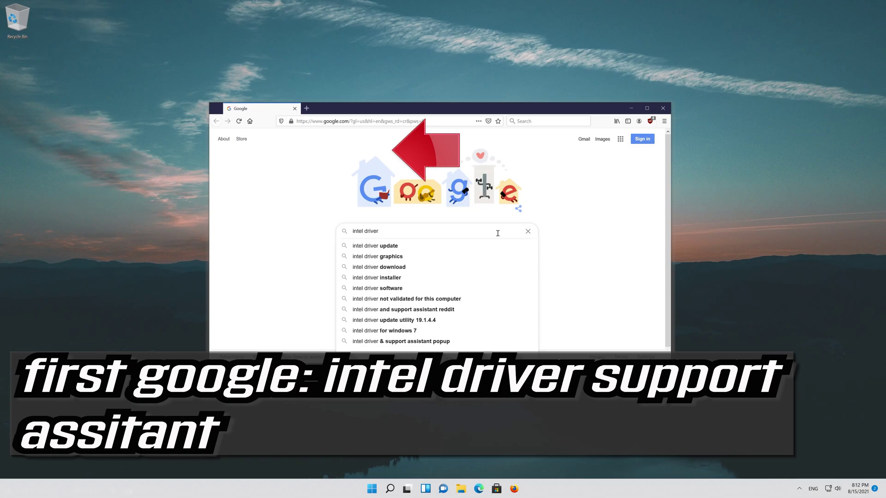
pyautogui.write(' support ')
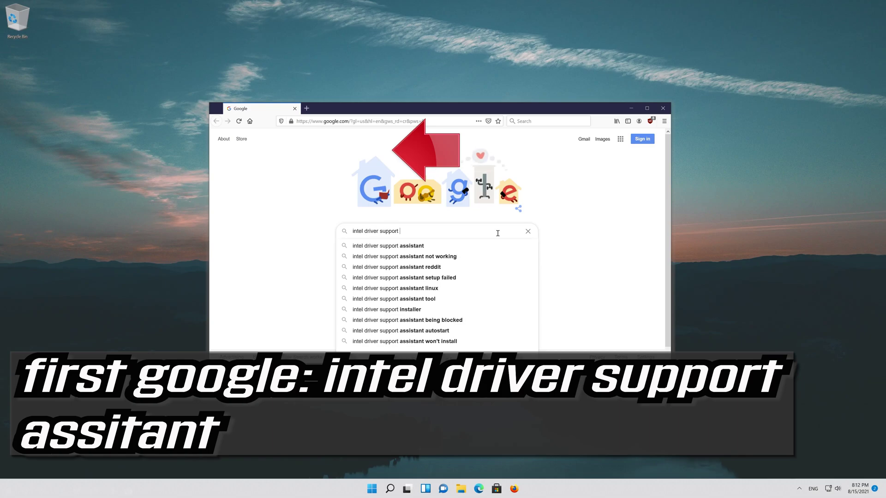
pyautogui.write('assistant')
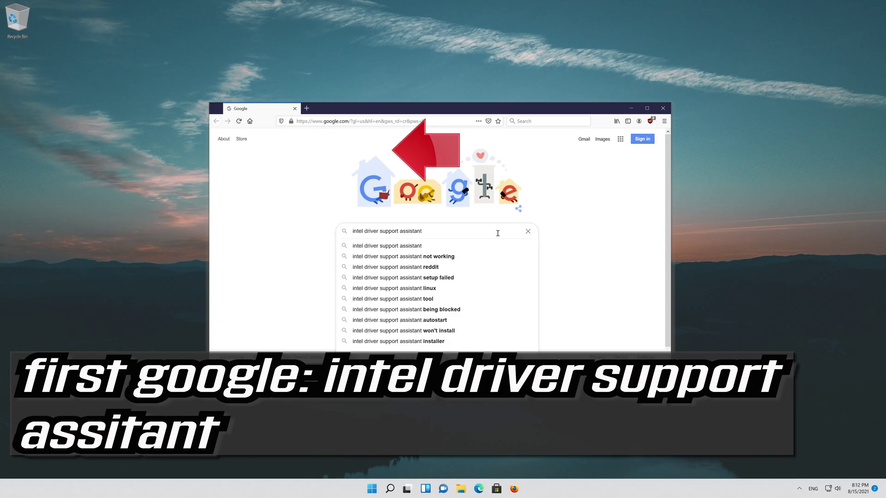
pyautogui.press('Return')
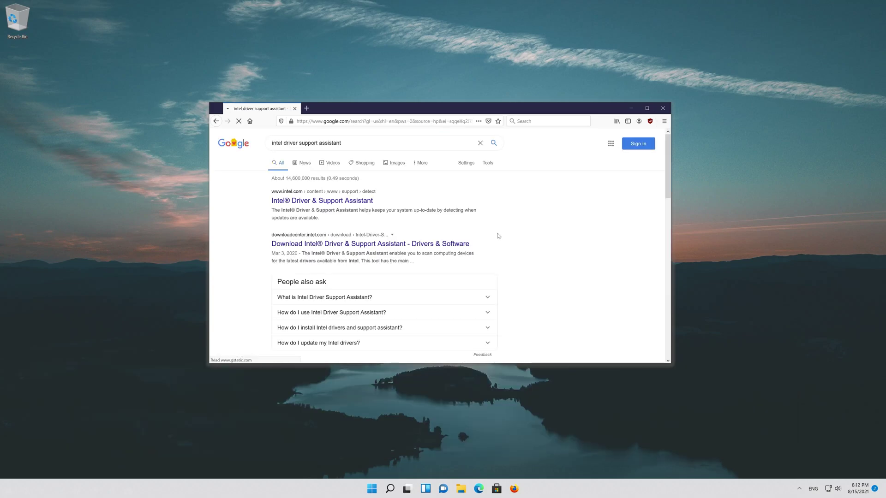
pyautogui.click(327, 203)
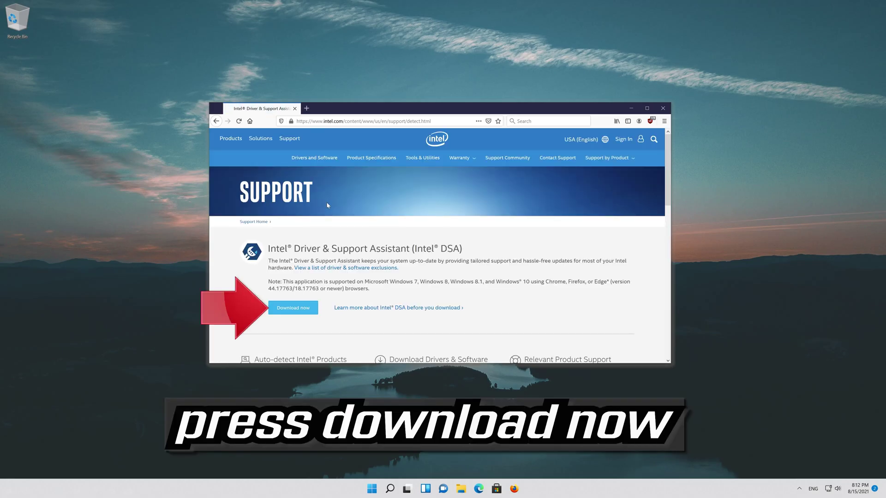
# Download Intel-Driver-and-Support-Assistant-Installer.exe and run it from the desktop.
pyautogui.click(300, 309)
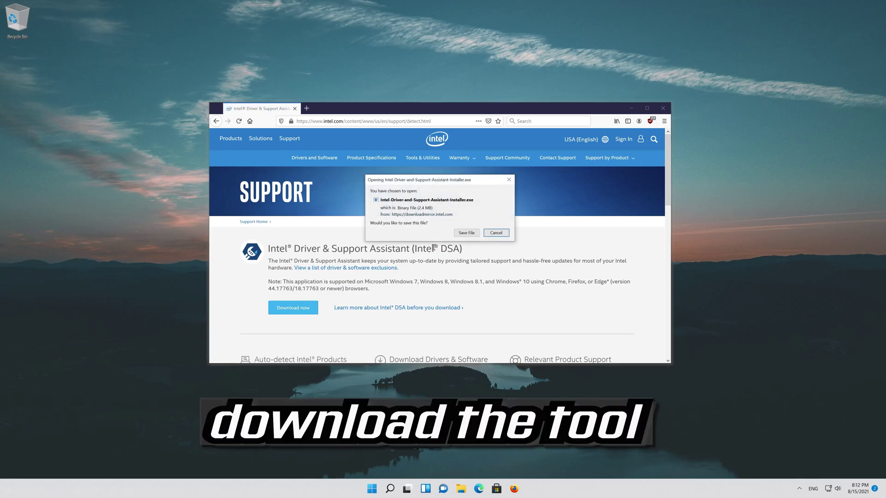
pyautogui.click(462, 233)
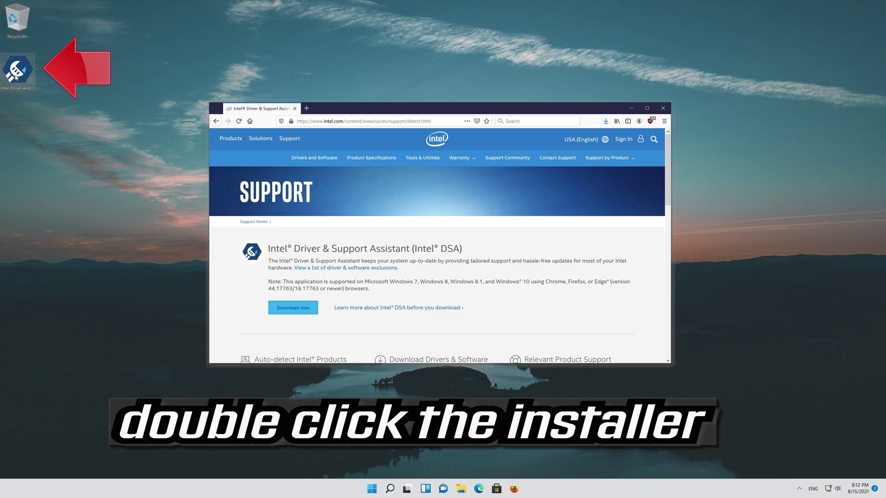
pyautogui.doubleClick(20, 78)
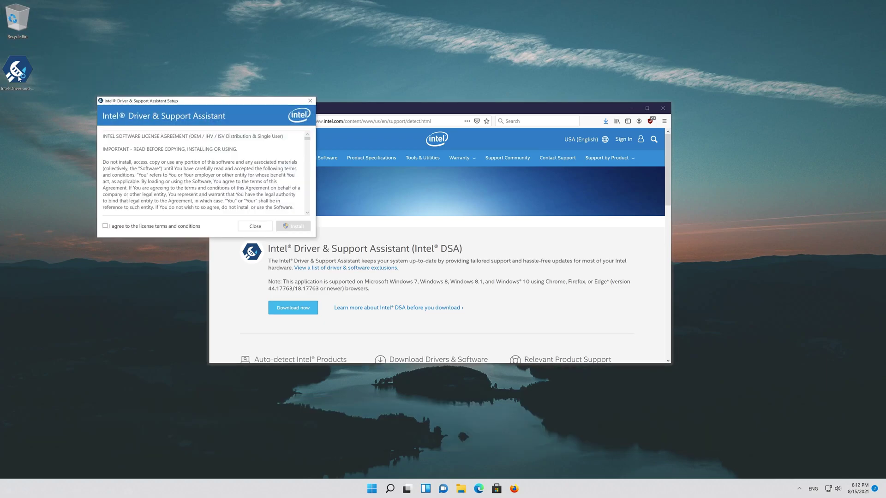
# Install Intel Driver & Support Assistant, agreeing to the license terms, accepting the Computing Improvement Program and allowing the app to make changes.
pyautogui.moveTo(118, 101); pyautogui.dragTo(350, 144)
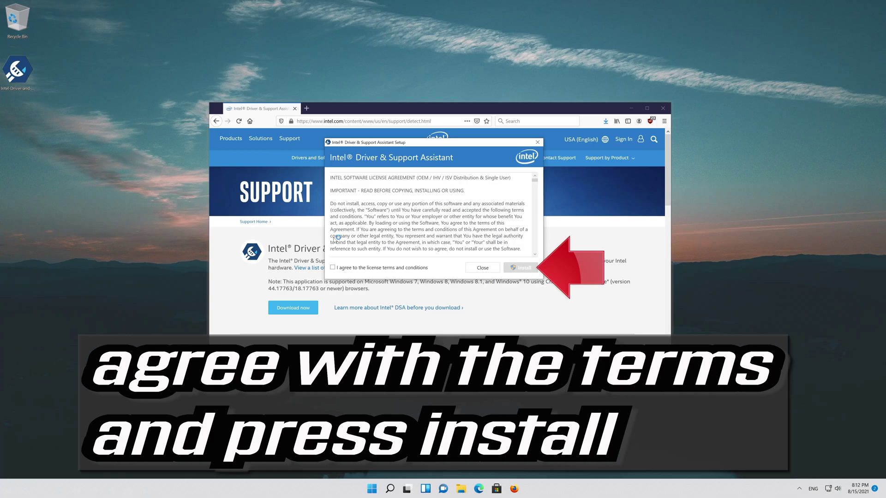
pyautogui.click(332, 267)
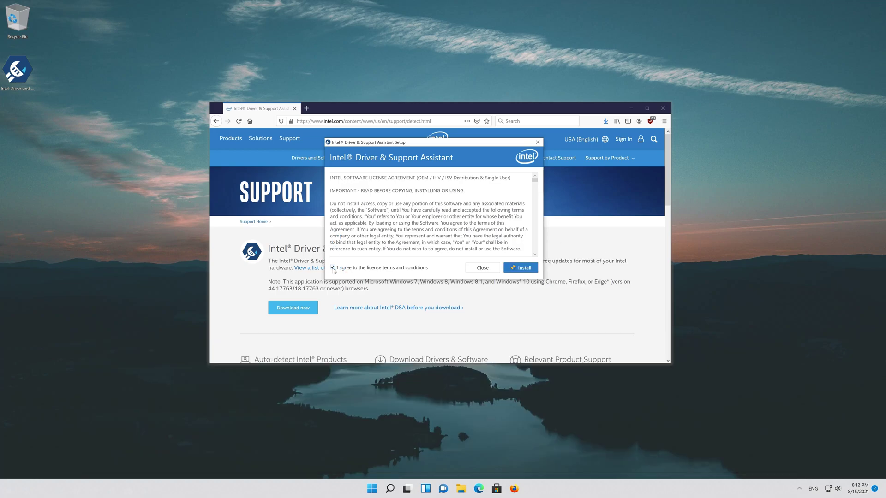
pyautogui.click(531, 271)
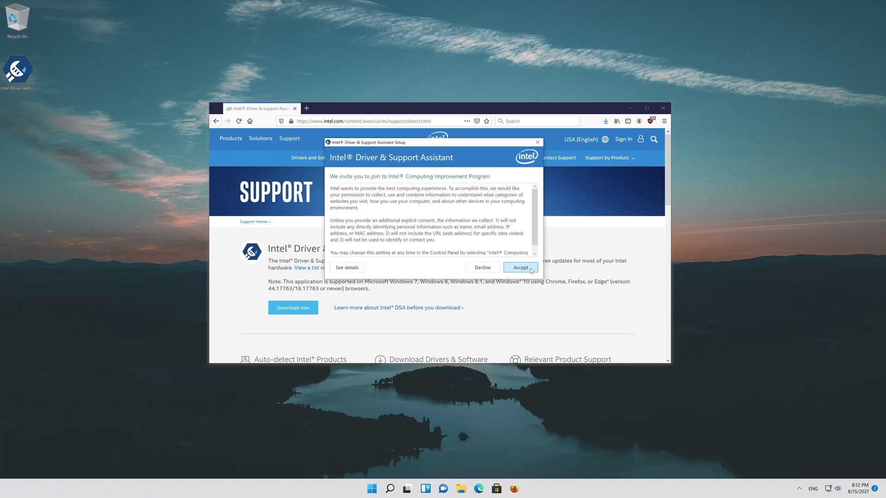
pyautogui.click(530, 270)
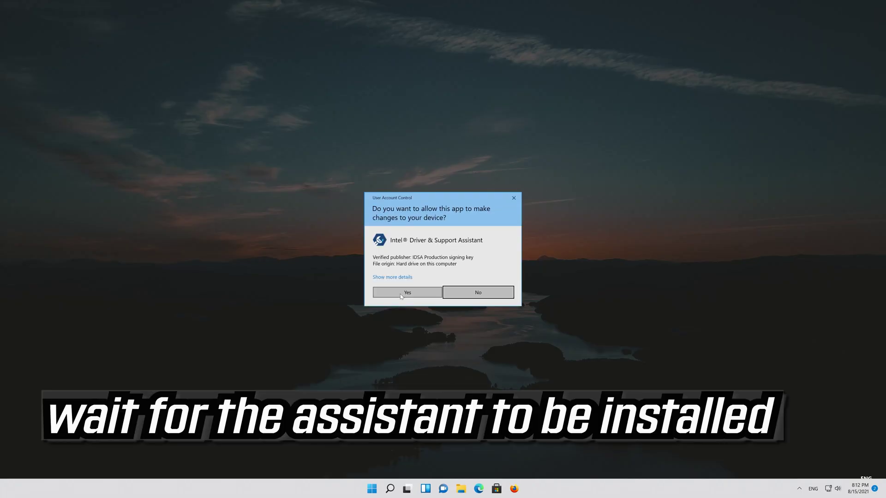
pyautogui.click(401, 294)
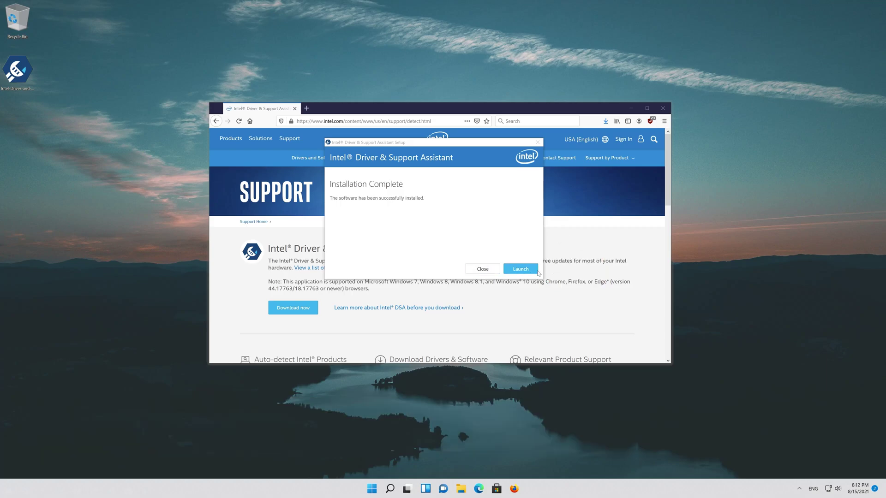
# Launch the installed Intel Driver & Support Assistant and look through its report on this PC and its drivers.
pyautogui.click(520, 269)
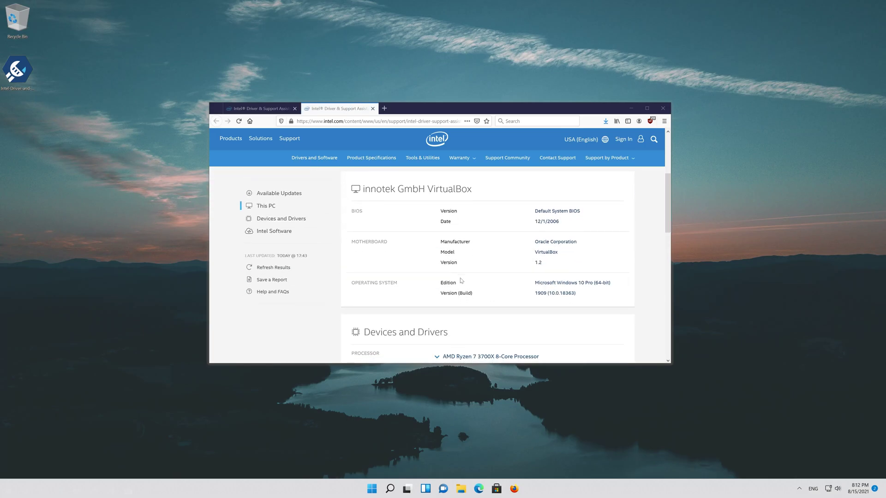
pyautogui.scroll(-3, 461, 280)
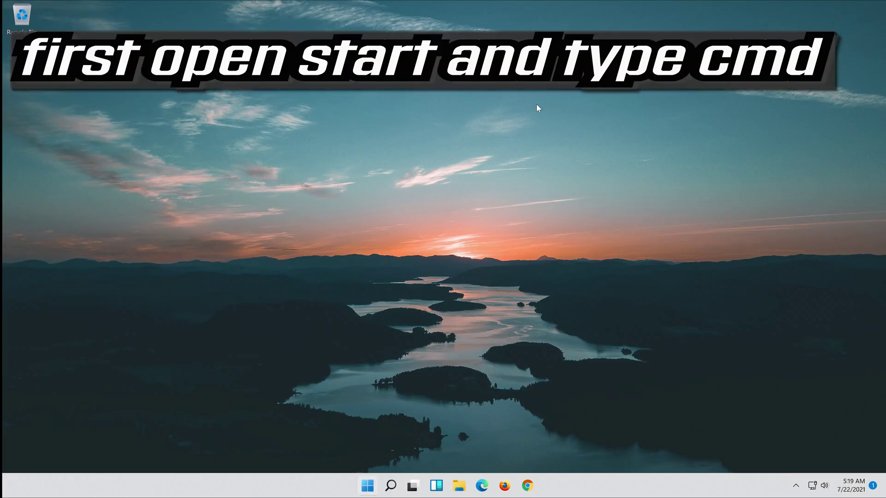
# Search the system for "cmd" and open Command Prompt as administrator, allowing it to make changes.
pyautogui.press('super')
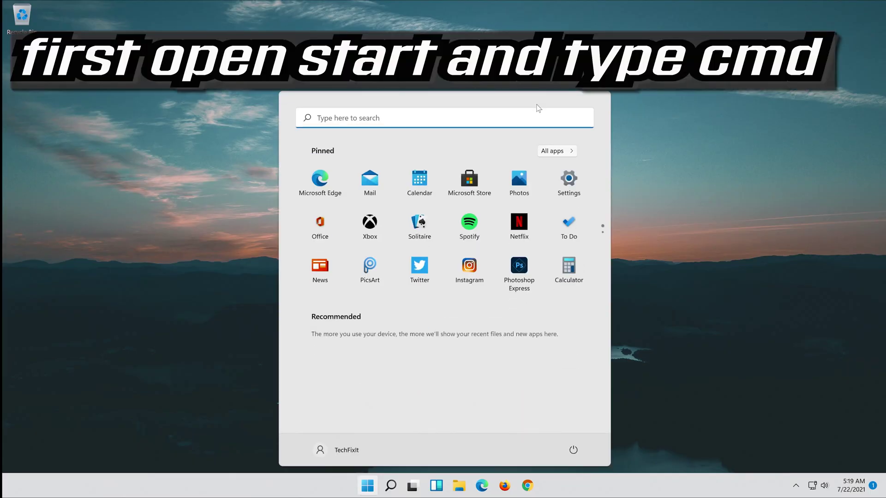
pyautogui.write('cmd')
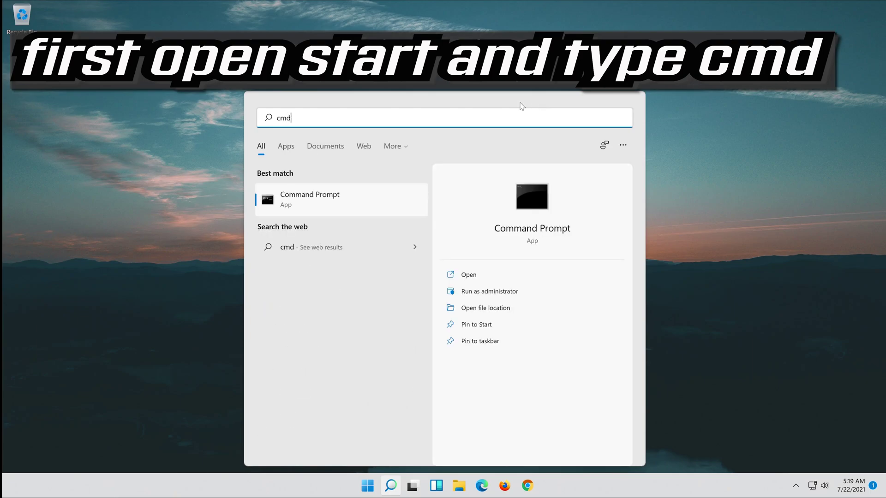
pyautogui.rightClick(299, 200)
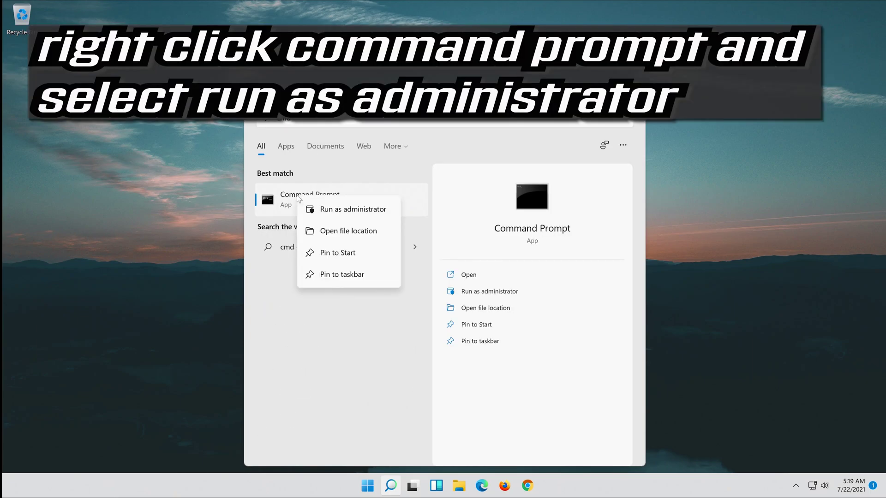
pyautogui.click(361, 209)
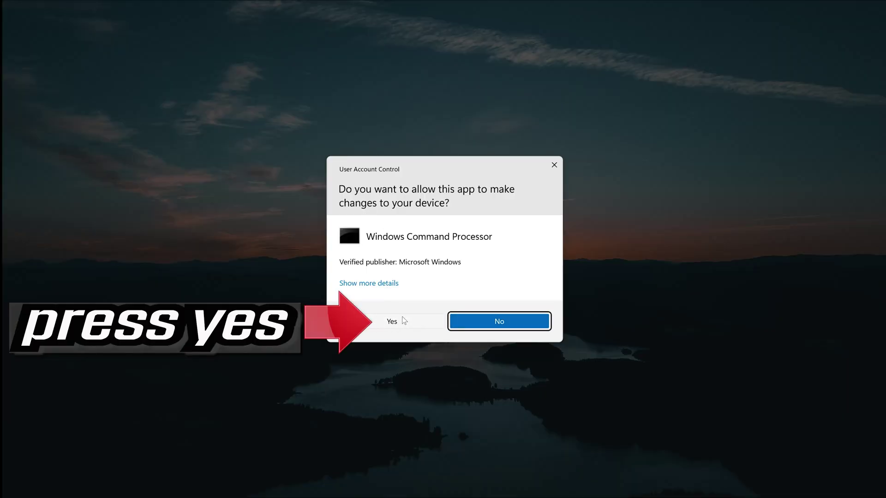
pyautogui.click(386, 323)
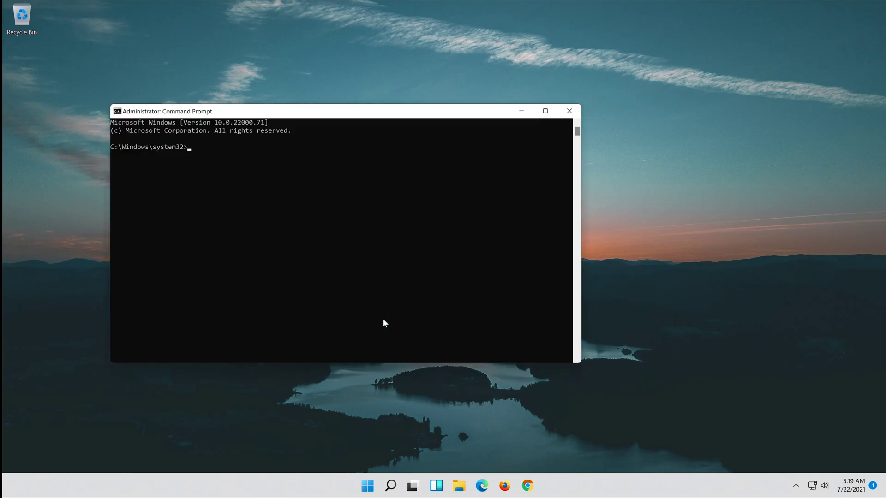
# Scan the system files for integrity problems by running sfc /scannow in the elevated Command Prompt.
pyautogui.moveTo(306, 111); pyautogui.dragTo(443, 113)
pyautogui.write('sfc')
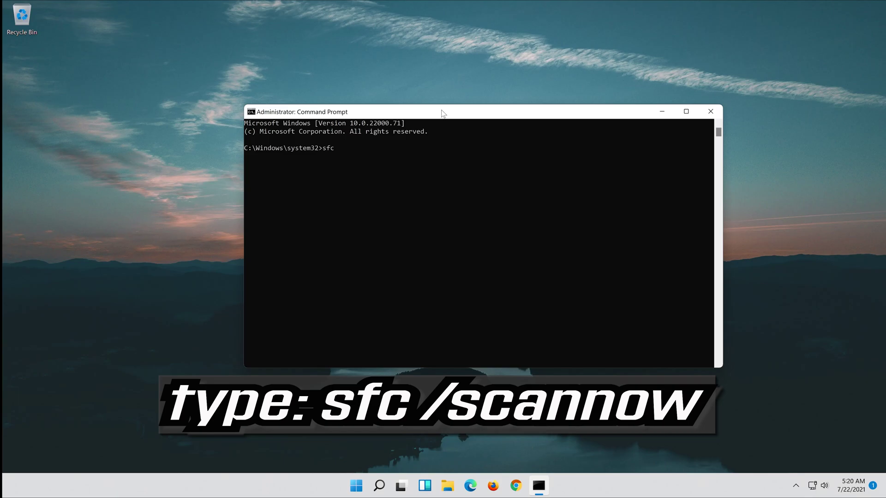
pyautogui.write(' /scannow')
pyautogui.press('Return')
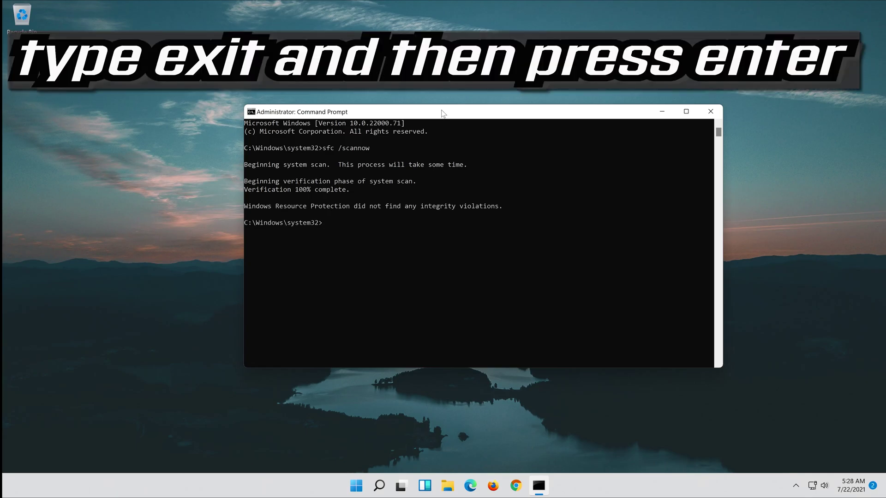
# Close the current Command Prompt session with exit, and reopen Command Prompt as administrator by searching for "cmd", allowing it to make changes.
pyautogui.write('exit')
pyautogui.press('Return')
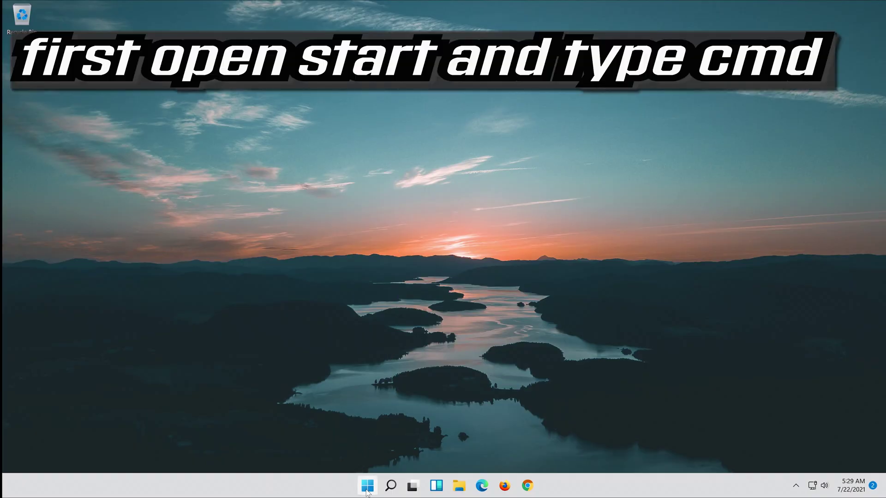
pyautogui.click(367, 489)
pyautogui.click(367, 492)
pyautogui.write('cmd')
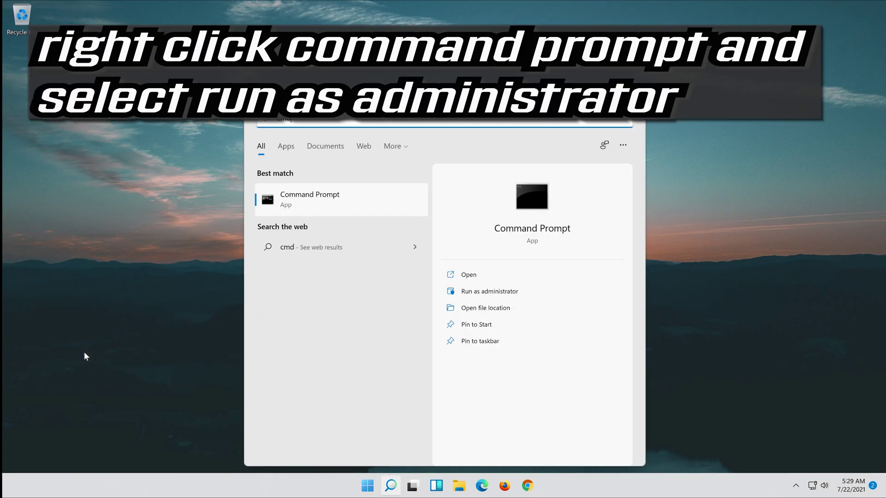
pyautogui.rightClick(328, 194)
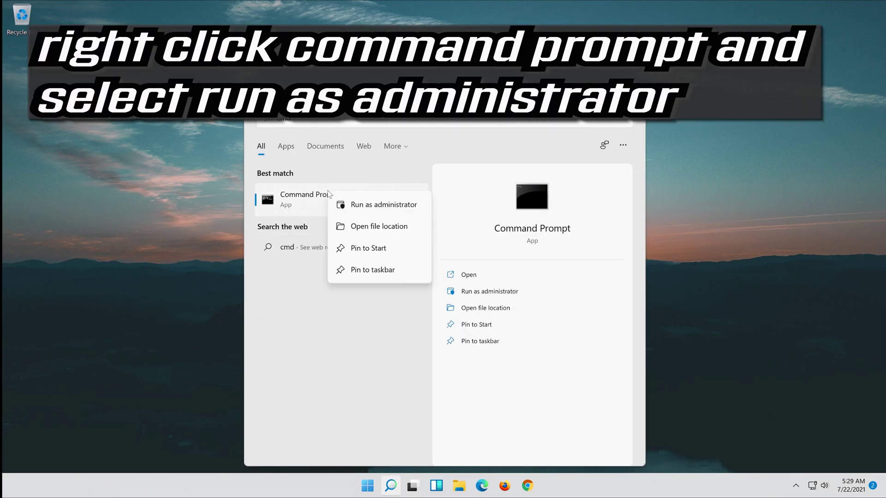
pyautogui.click(384, 208)
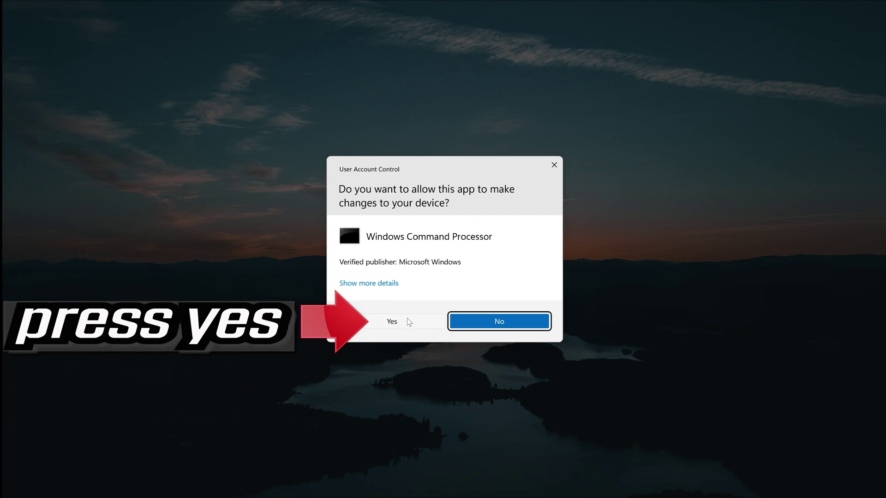
pyautogui.click(409, 322)
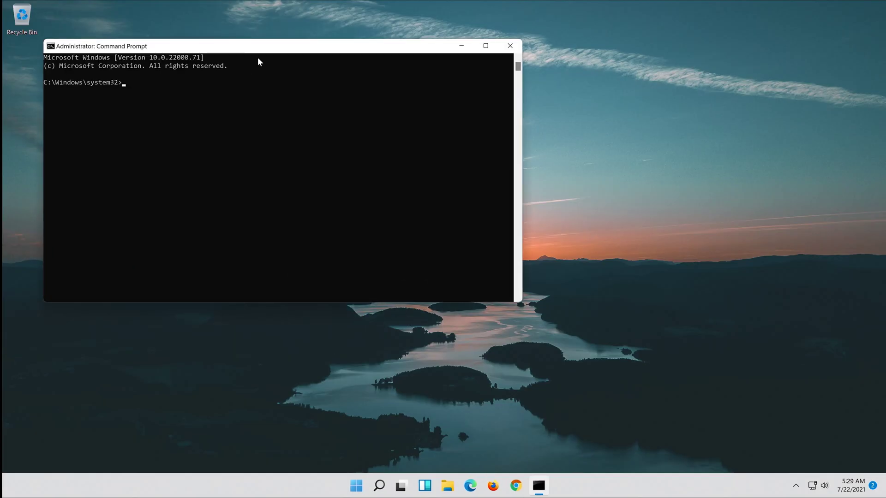
# Repair the Windows image by running Dism /Online /Cleanup-Image /RestoreHealth in the elevated Command Prompt, and close the session with exit.
pyautogui.moveTo(265, 49); pyautogui.dragTo(446, 98)
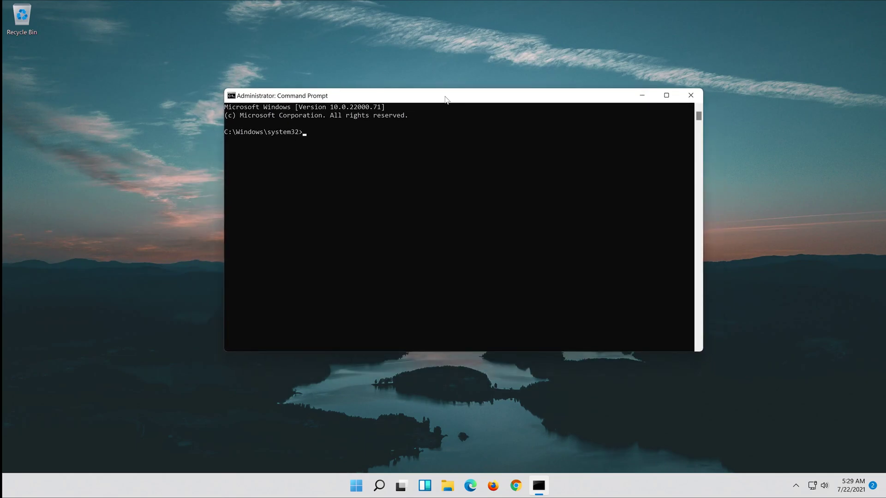
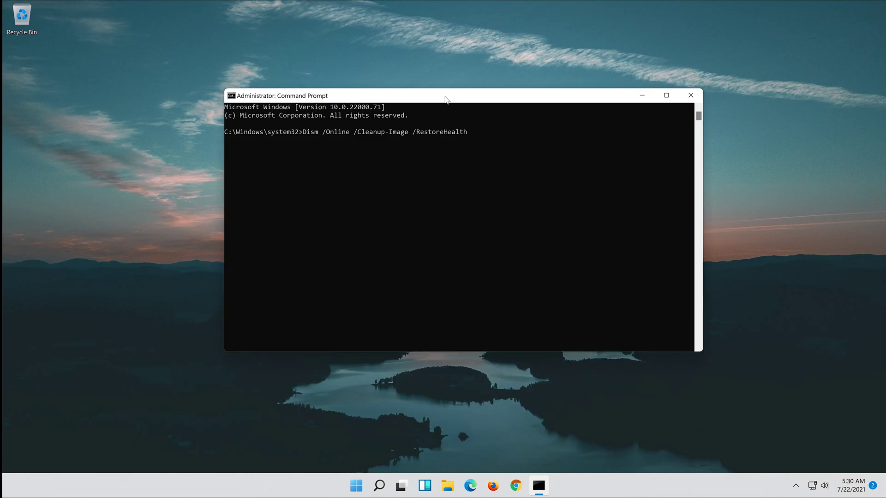
pyautogui.press('Return')
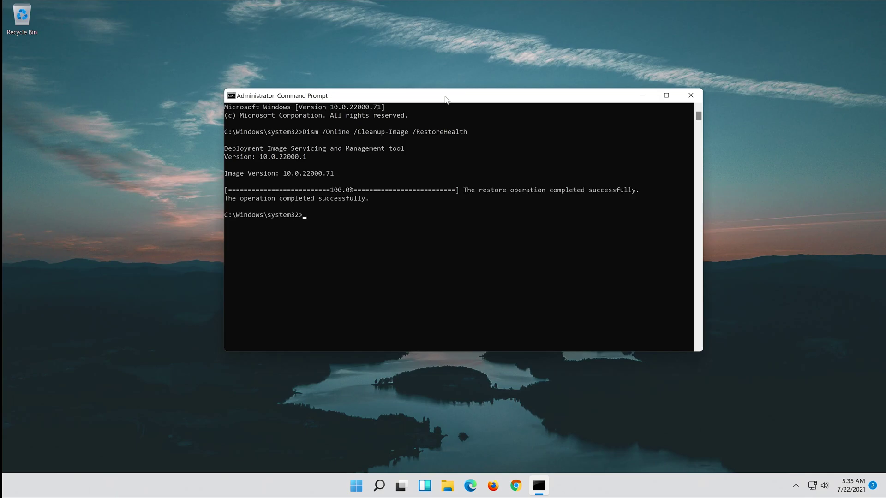
pyautogui.write('exit')
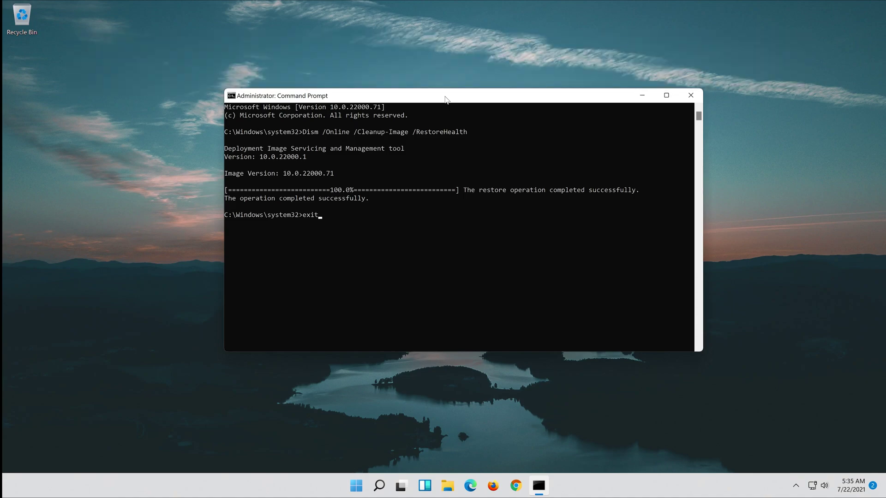
pyautogui.press('Return')
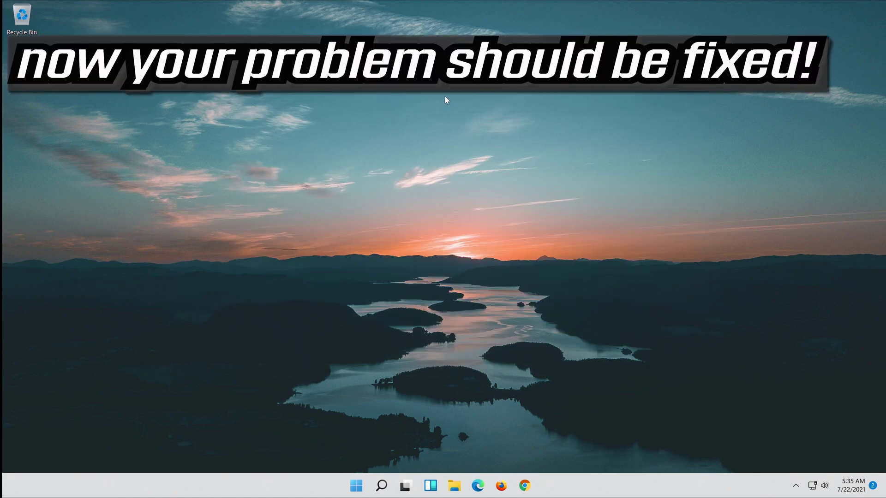